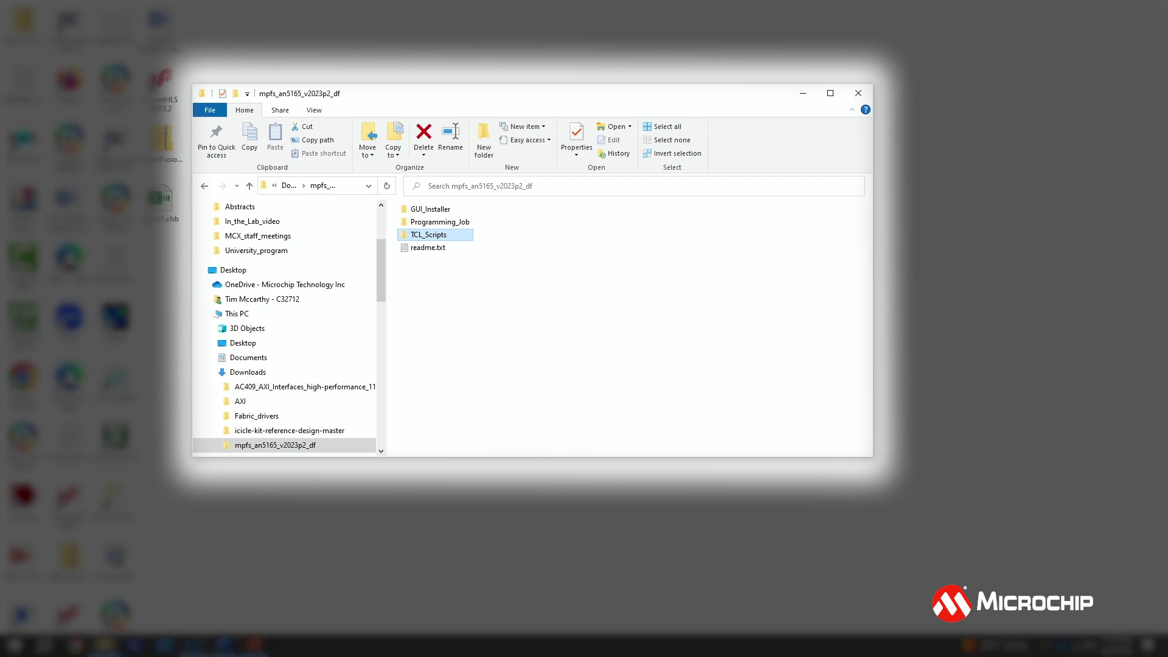
Step: Launch FPExpress v2023.2 from a Start menu search for 'FPEx'
{"action": "mouse_move", "coordinate": [197, 645]}
{"action": "key", "text": "super"}
{"action": "type", "text": "FP"}
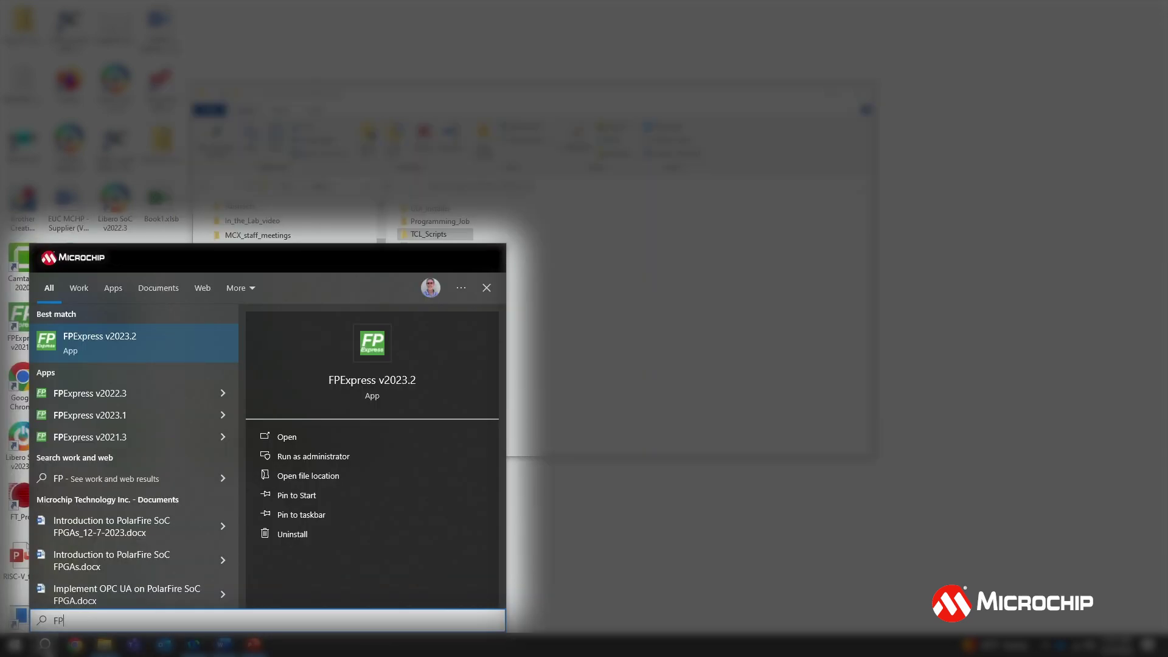
{"action": "type", "text": "Ex"}
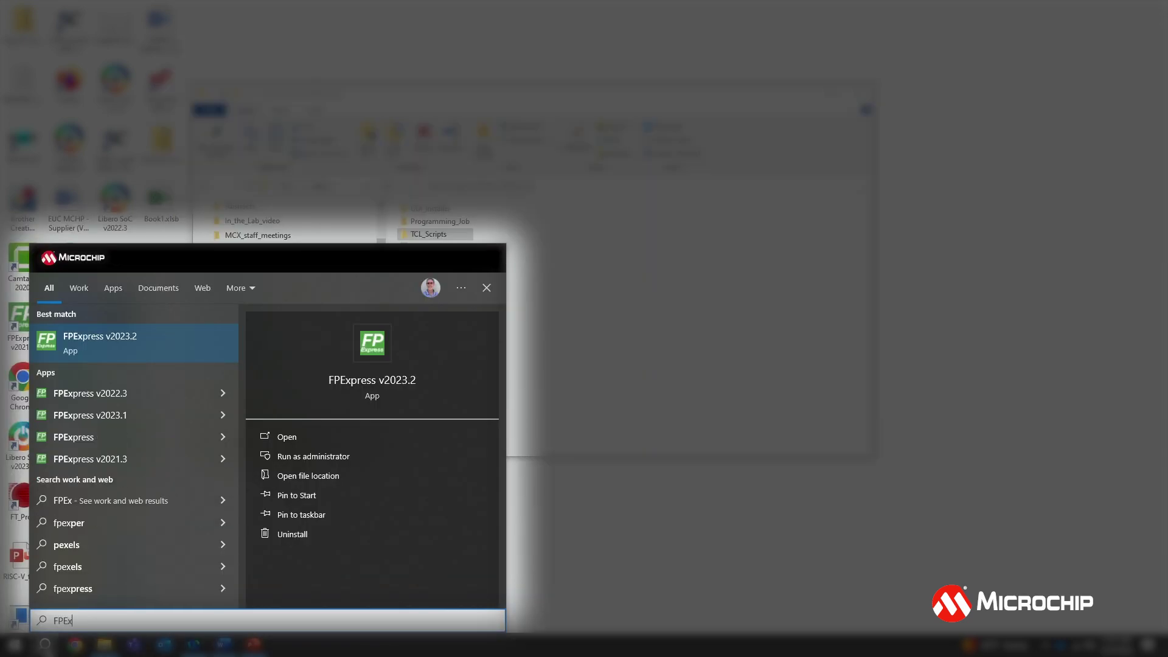
{"action": "left_click", "coordinate": [99, 352]}
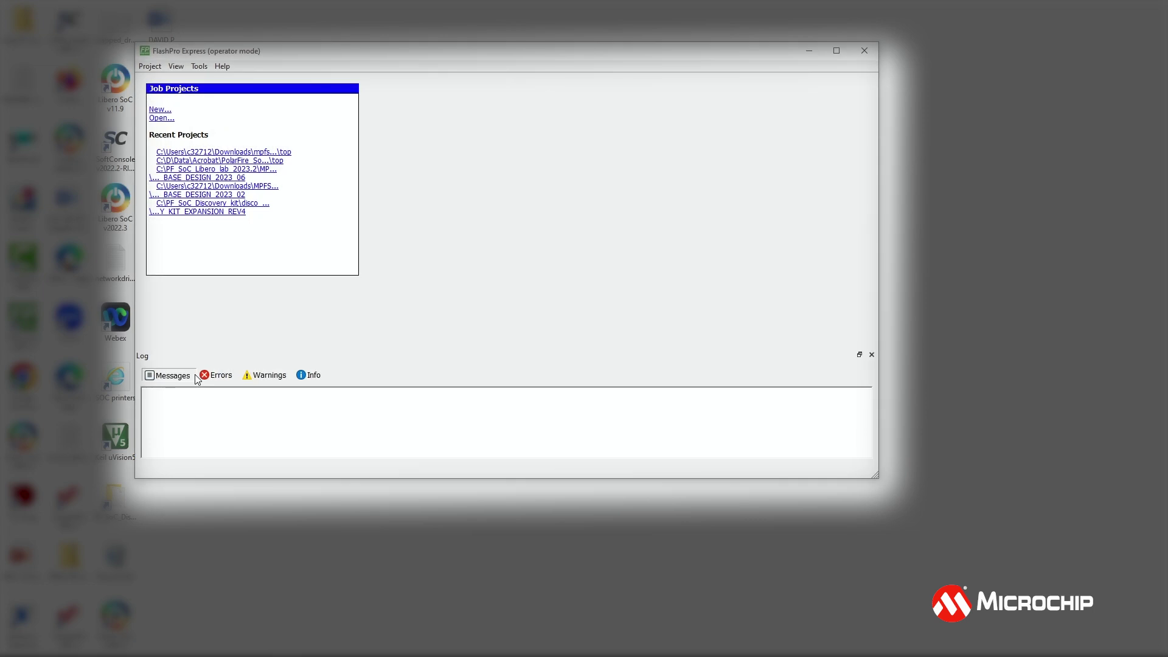
Step: Import top.job as a new job project located in the Programming_Job folder
{"action": "left_click", "coordinate": [162, 111]}
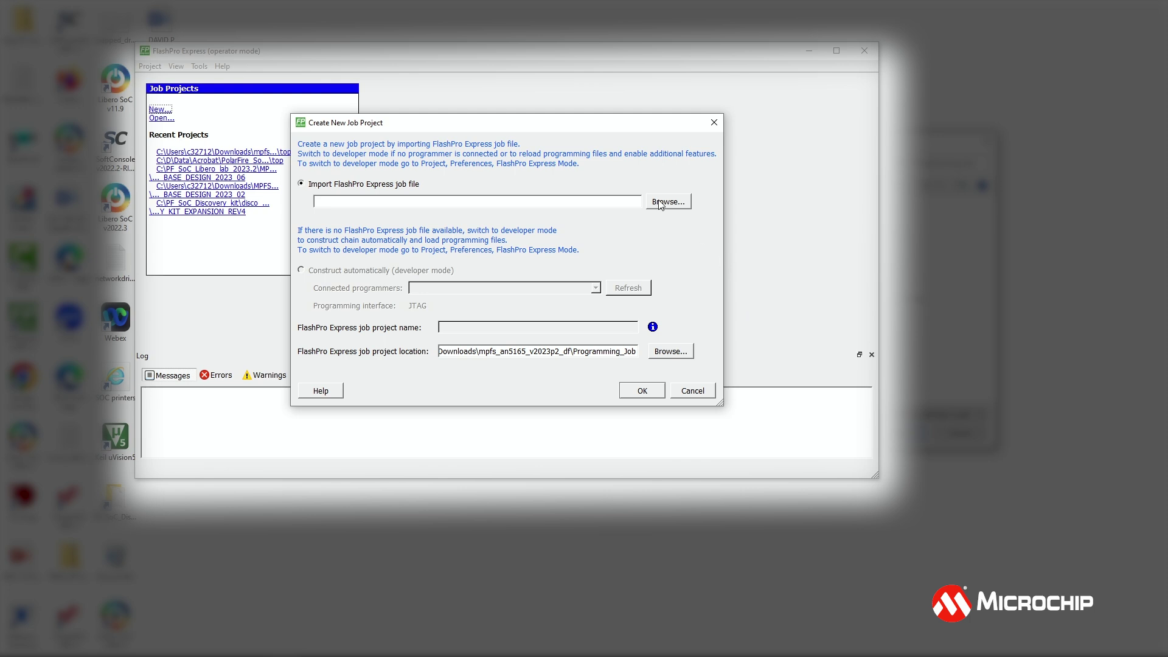
{"action": "left_click", "coordinate": [660, 203]}
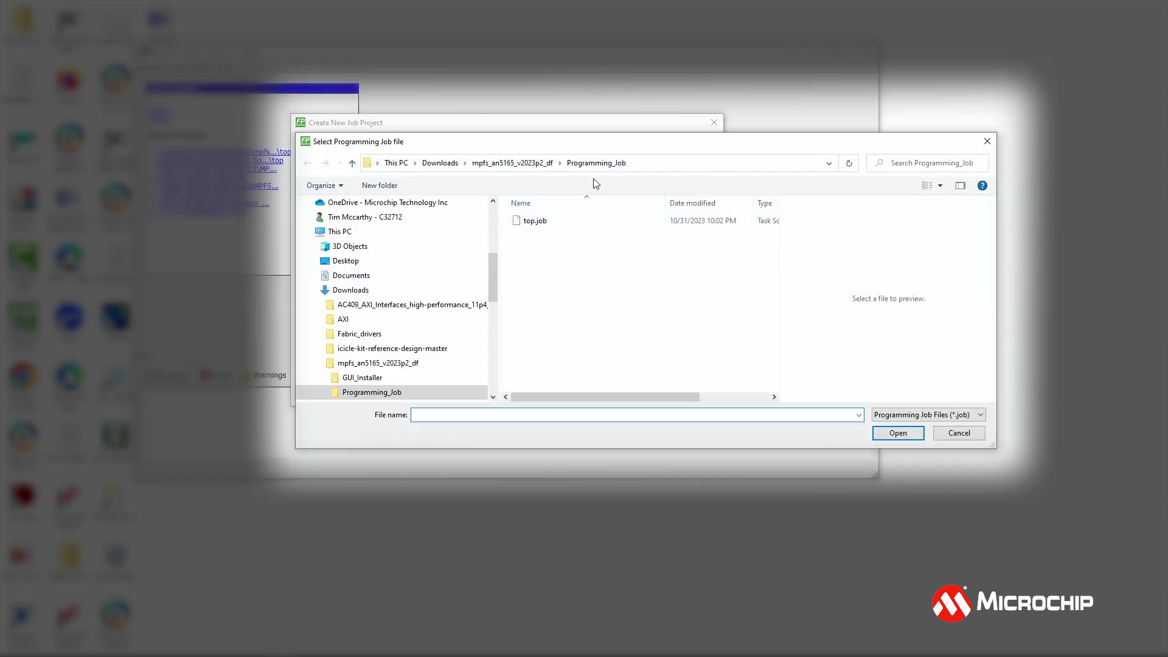
{"action": "left_click", "coordinate": [550, 223]}
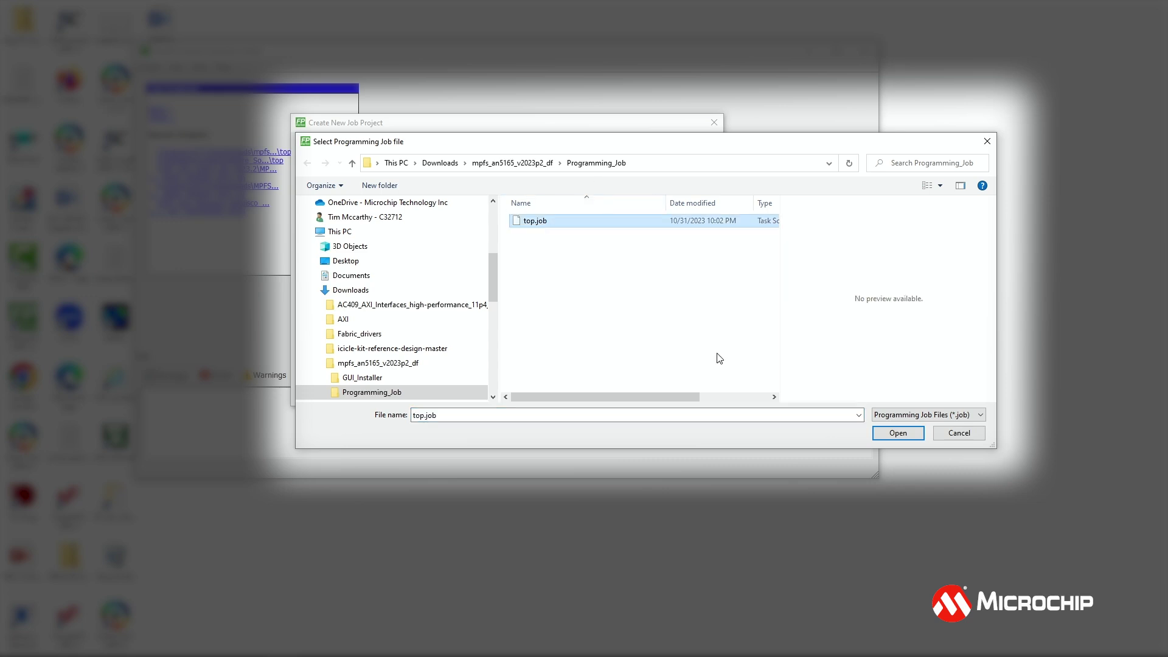
{"action": "left_click", "coordinate": [899, 434]}
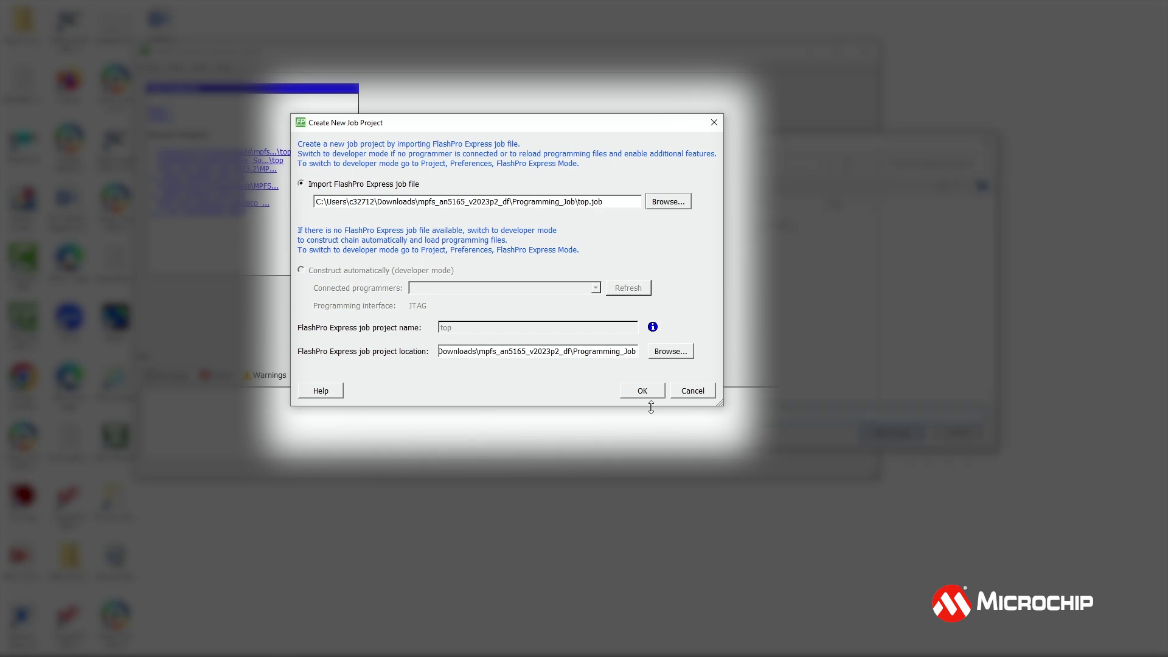
{"action": "left_click", "coordinate": [657, 353]}
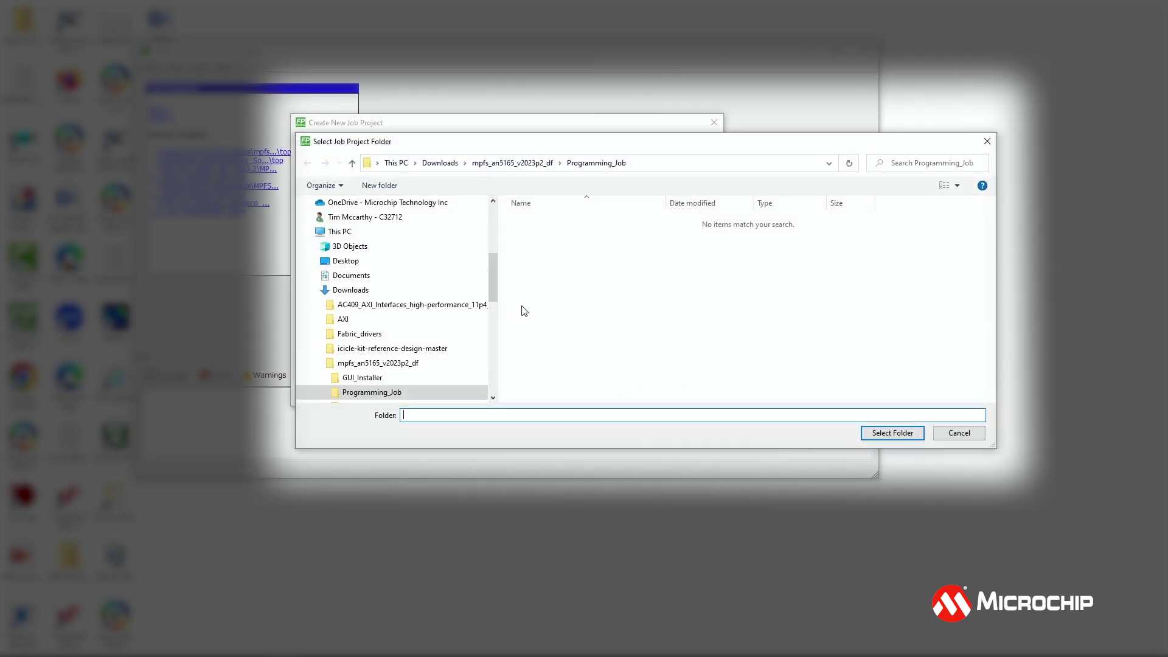
{"action": "left_click", "coordinate": [883, 439]}
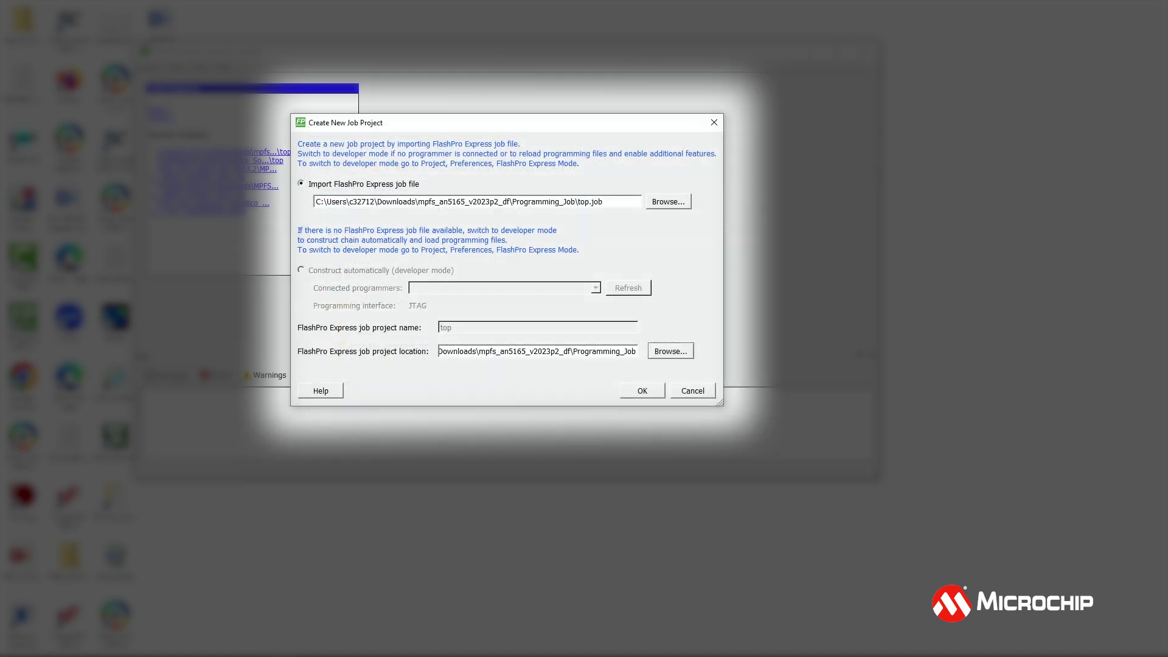
{"action": "left_click", "coordinate": [649, 399]}
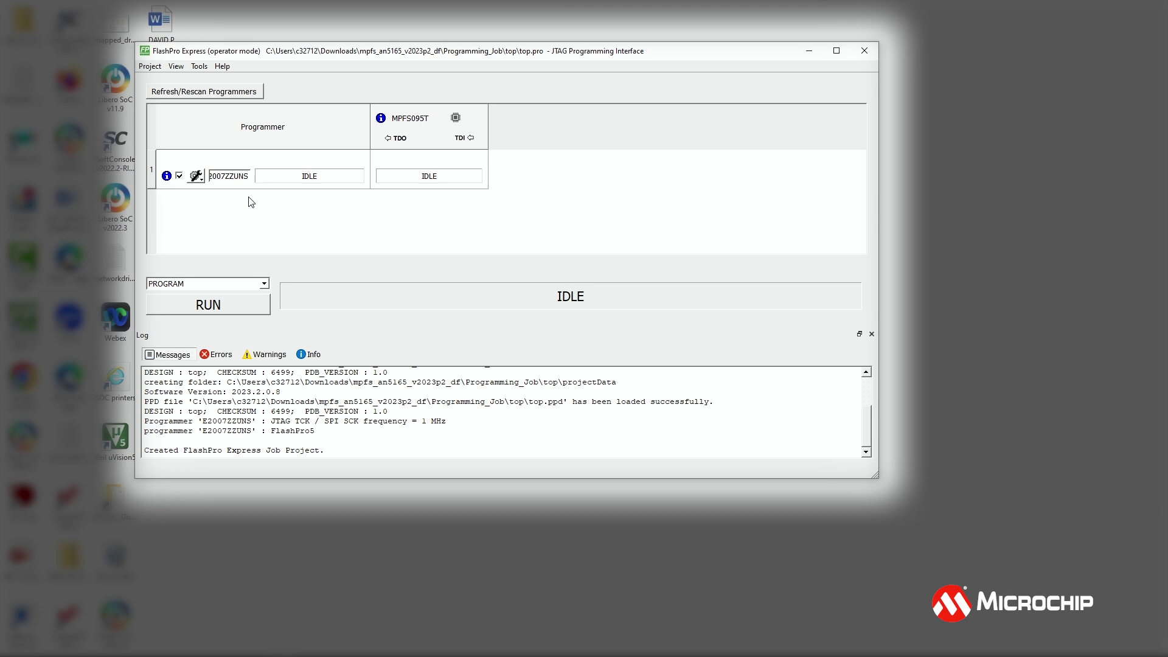
Step: Program the MPFS095T device until it passes, then exit FlashPro Express saving the job project
{"action": "left_click", "coordinate": [249, 304]}
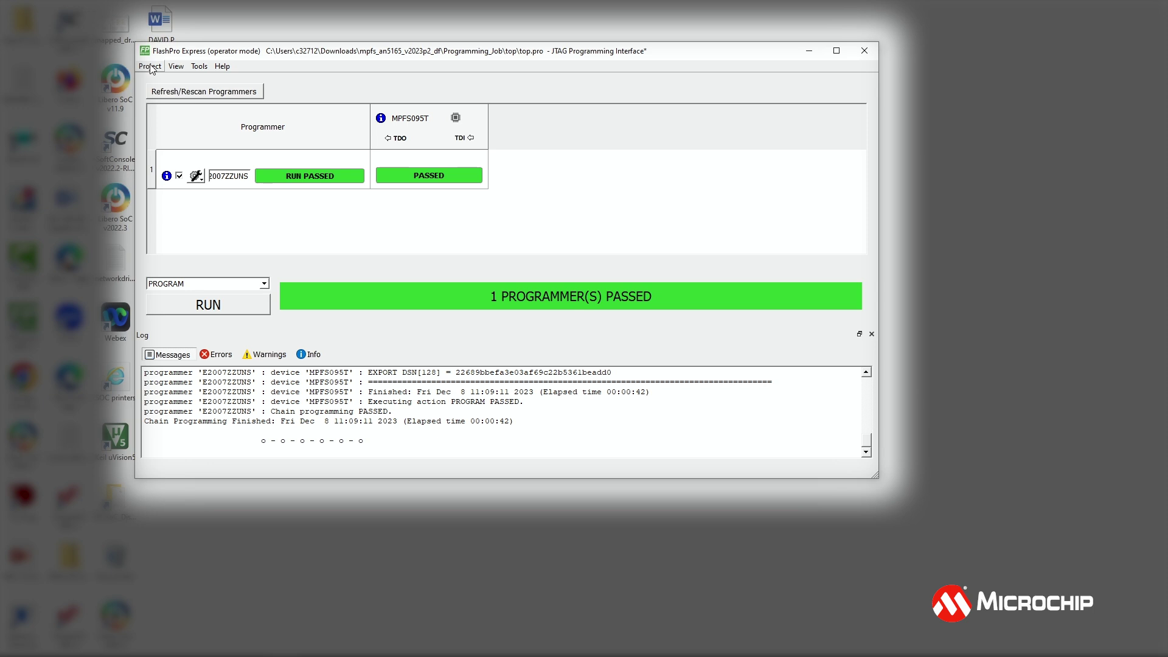
{"action": "left_click", "coordinate": [150, 67]}
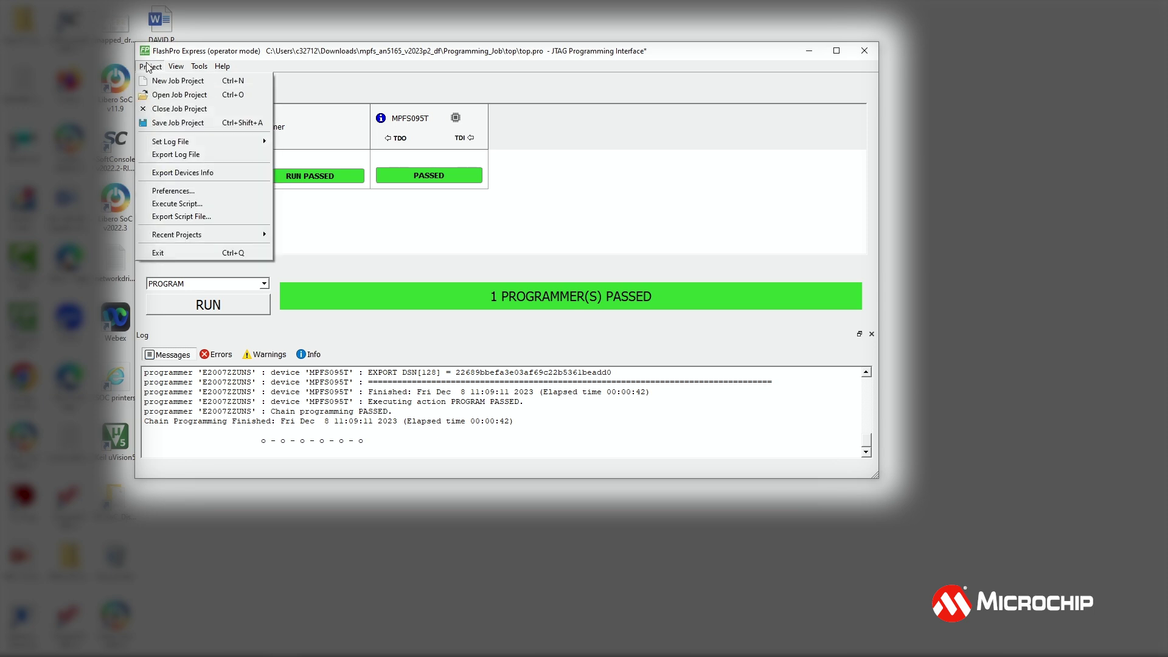
{"action": "left_click", "coordinate": [176, 252]}
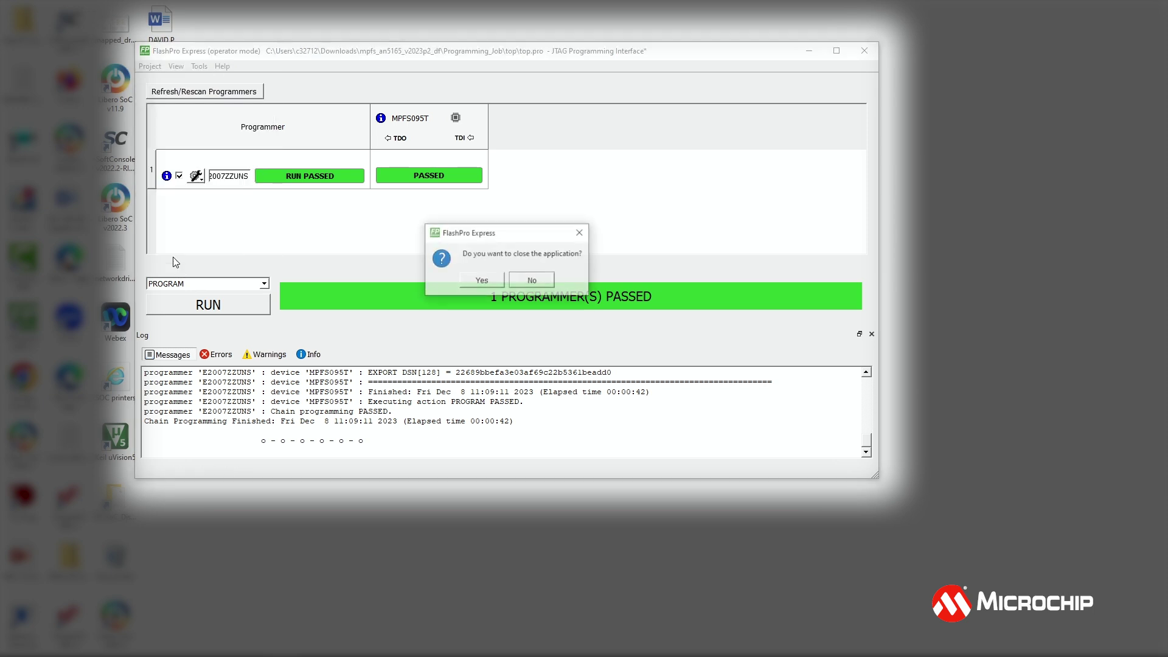
{"action": "left_click", "coordinate": [471, 281]}
{"action": "left_click", "coordinate": [472, 285]}
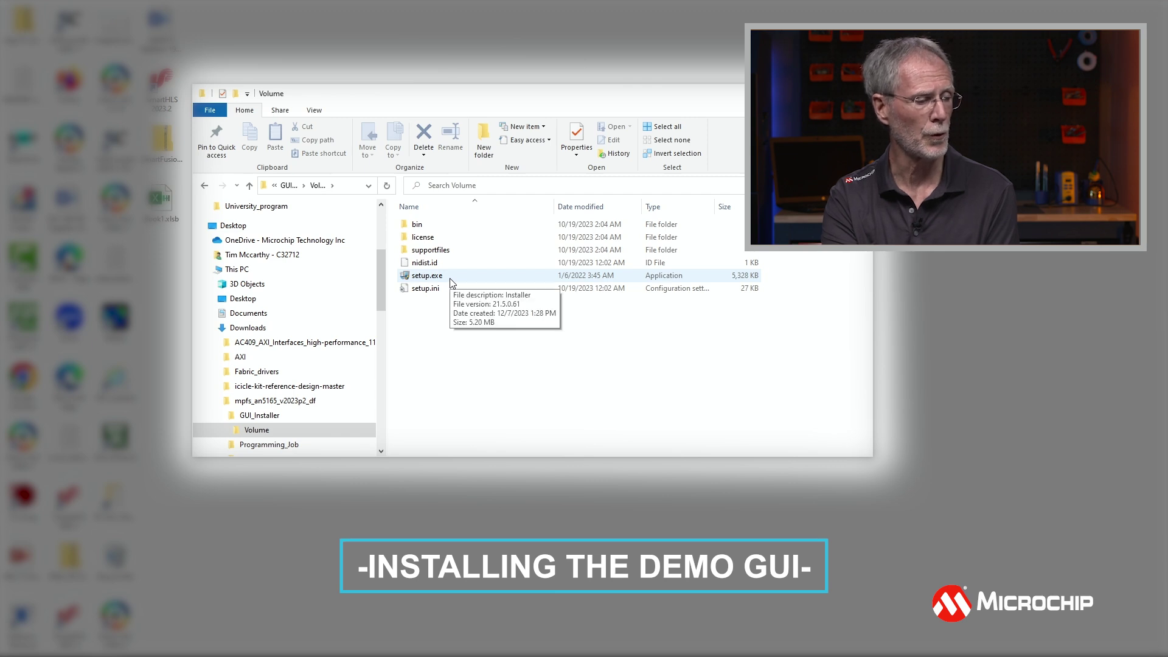
Step: Run setup.exe as administrator and accept the default installation directories
{"action": "right_click", "coordinate": [450, 279]}
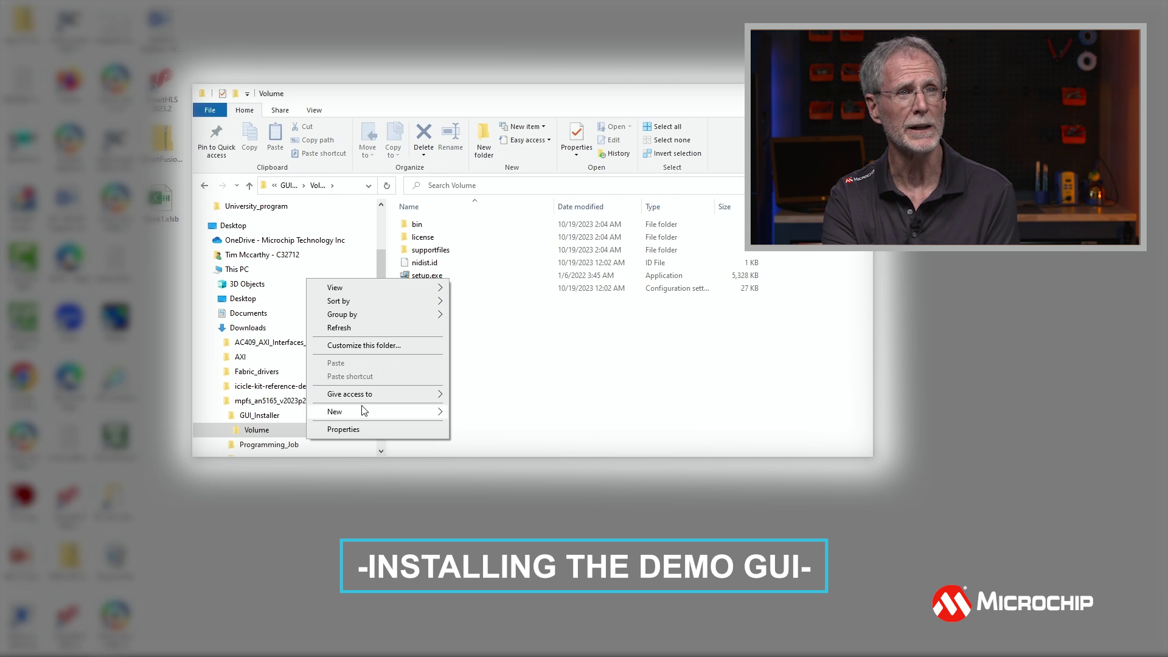
{"action": "left_click", "coordinate": [464, 356]}
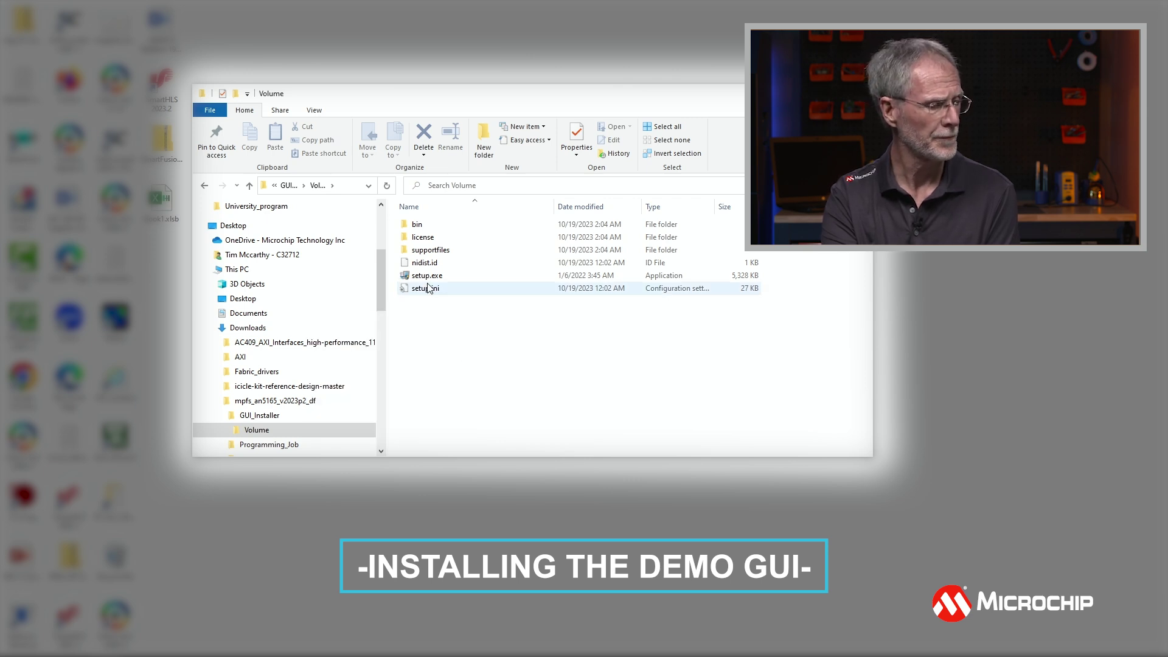
{"action": "left_click", "coordinate": [426, 275]}
{"action": "right_click", "coordinate": [425, 275]}
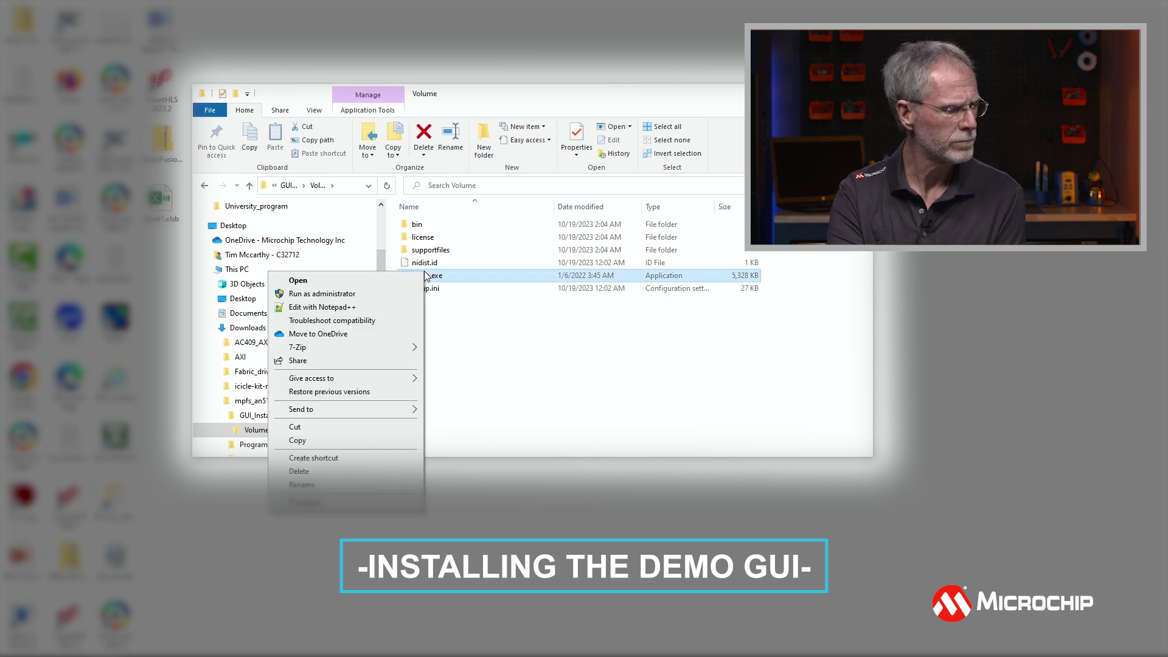
{"action": "left_click", "coordinate": [380, 294]}
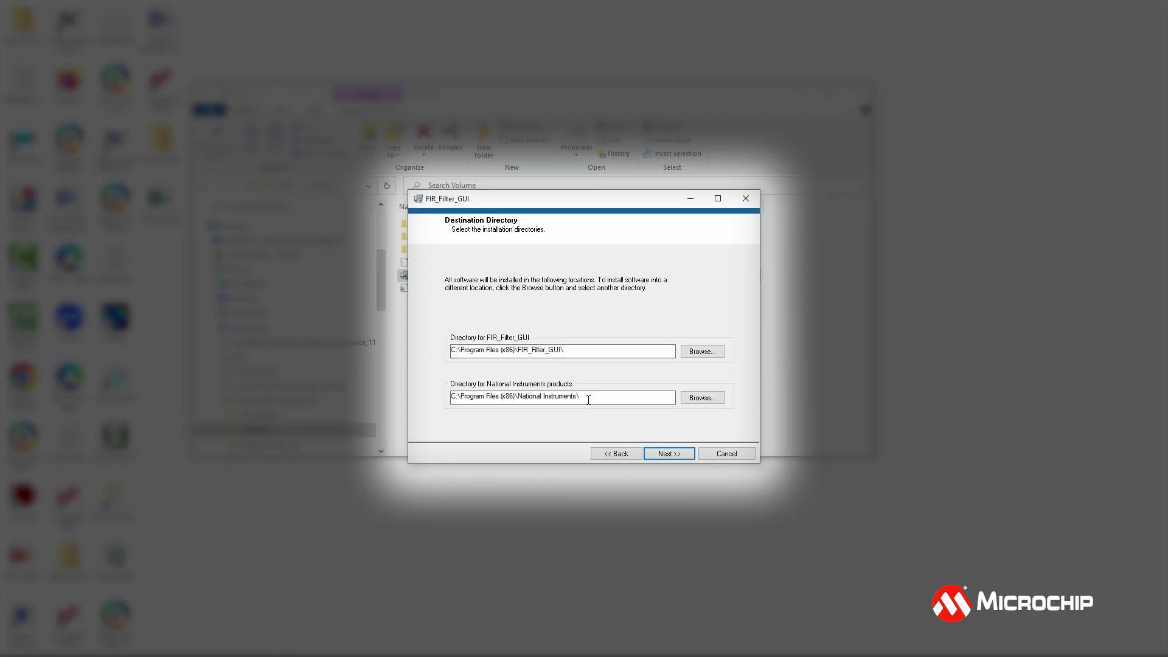
{"action": "left_click", "coordinate": [666, 455]}
Step: Start the FIR_Filter_GUI installation from the Start Installation page
{"action": "left_click", "coordinate": [666, 455]}
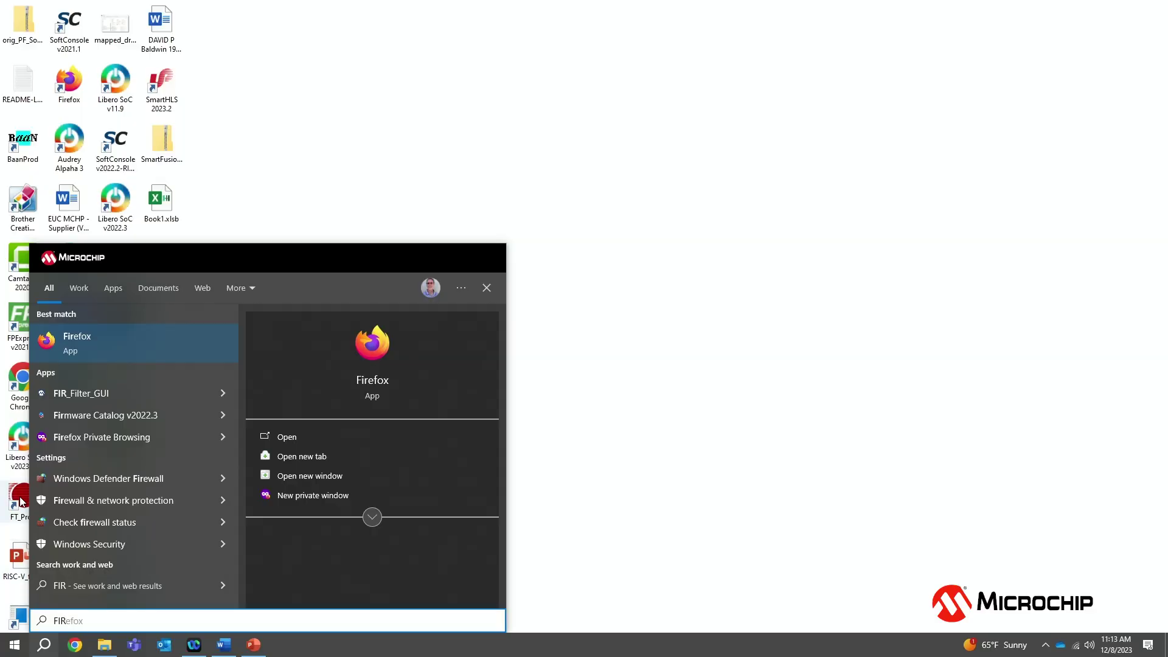
Step: Open the FIR_Filter_GUI app from the 'FIR' search results
{"action": "left_click", "coordinate": [75, 394]}
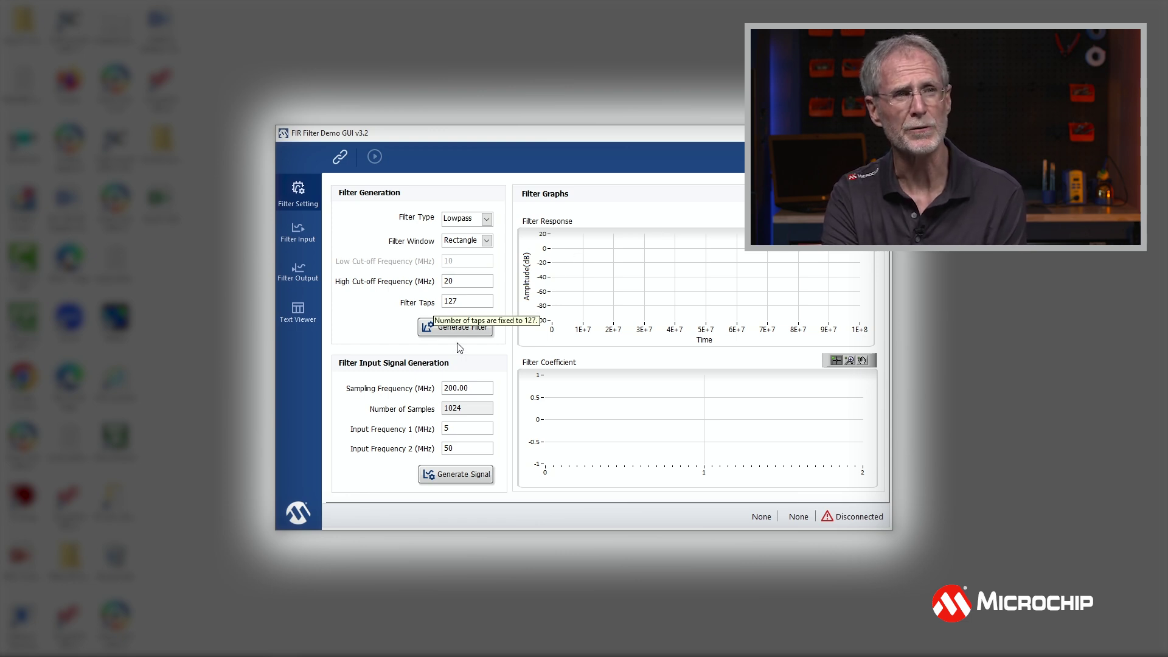
Step: Keep Lowpass as the filter type and plot the filter's response and coefficients
{"action": "left_click", "coordinate": [490, 221]}
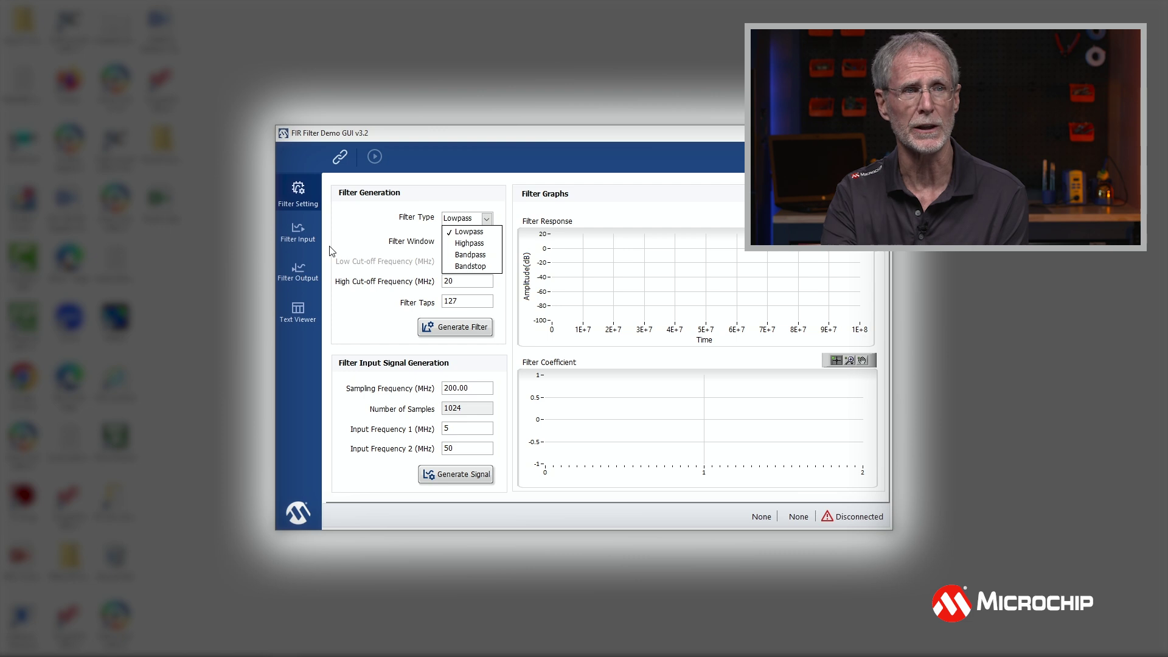
{"action": "left_click", "coordinate": [362, 244]}
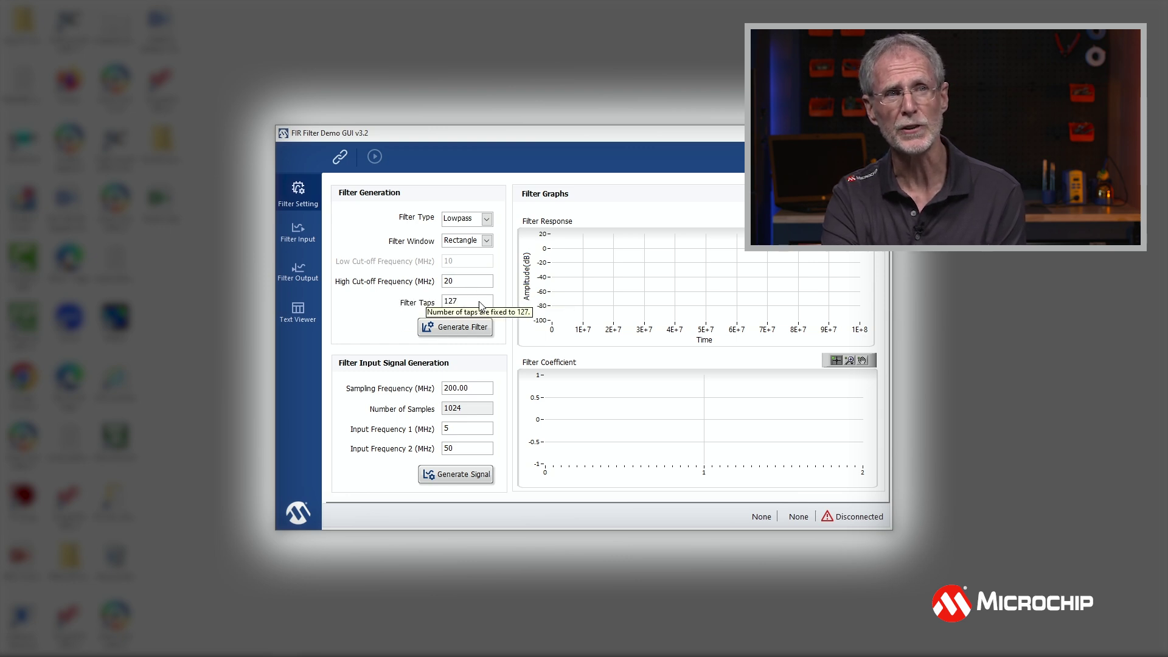
{"action": "left_click", "coordinate": [469, 331]}
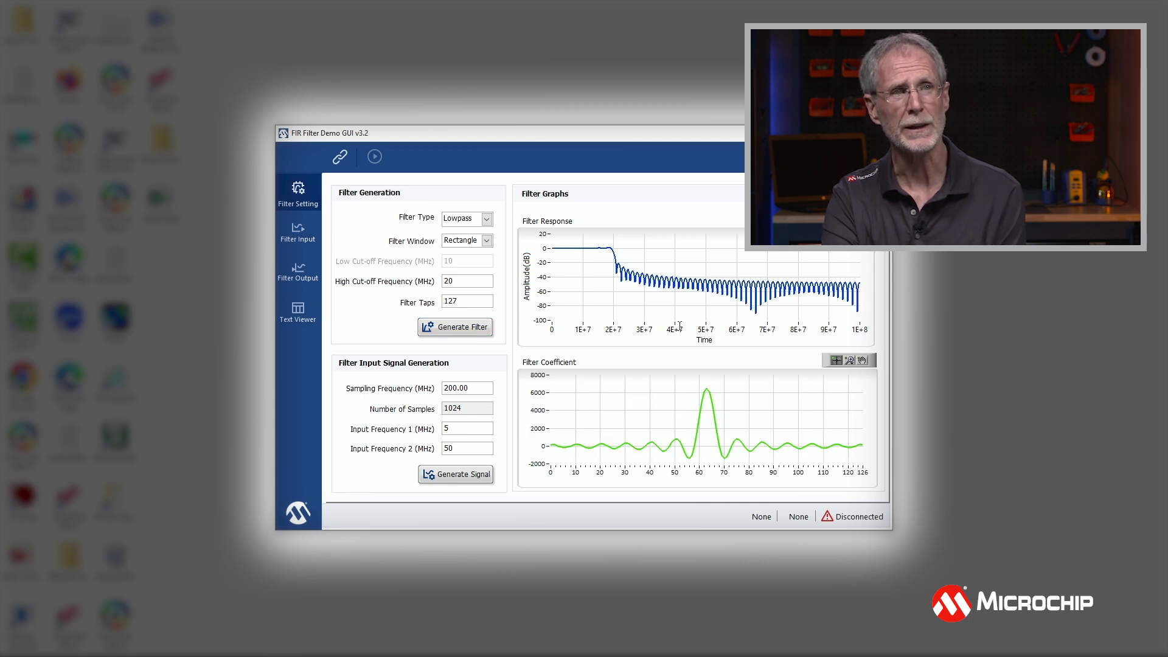
Step: Switch the filter window to Blackman and regenerate the 127-tap 20 MHz lowpass filter
{"action": "left_click", "coordinate": [486, 241]}
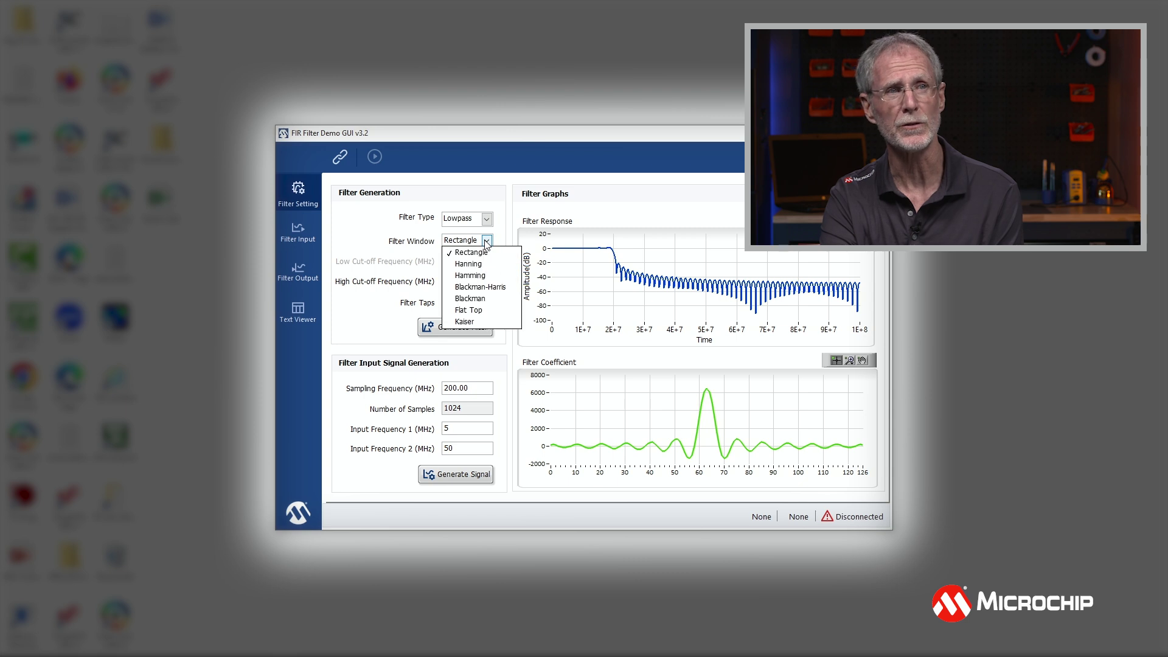
{"action": "left_click", "coordinate": [465, 300]}
{"action": "left_click", "coordinate": [457, 330]}
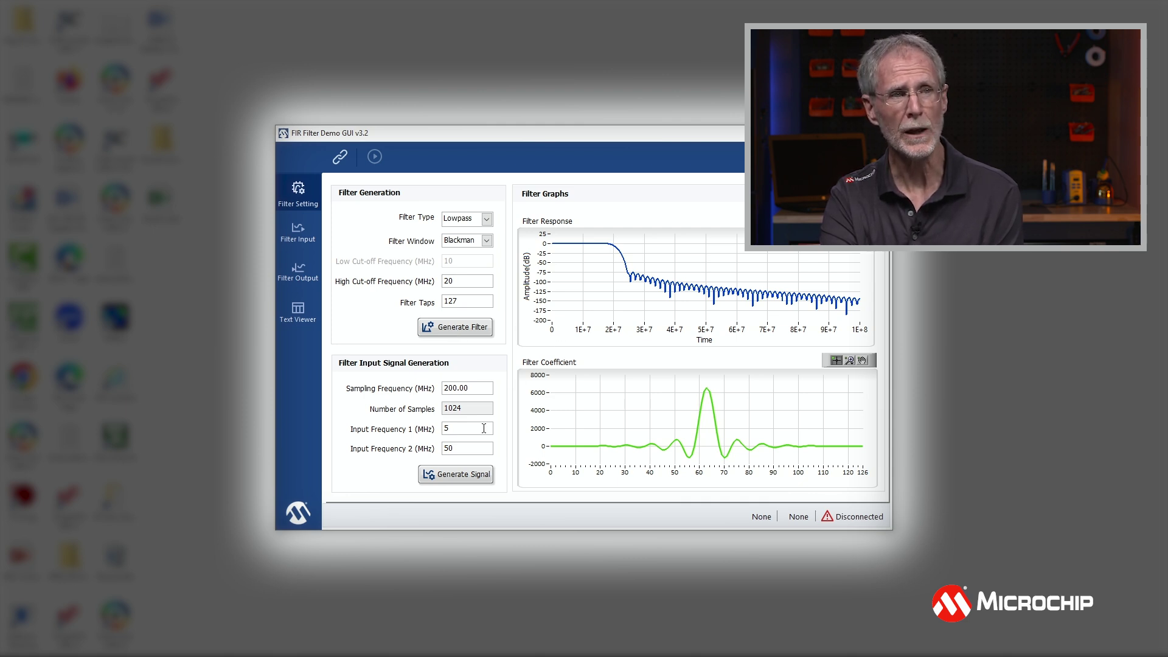
{"action": "mouse_move", "coordinate": [484, 429]}
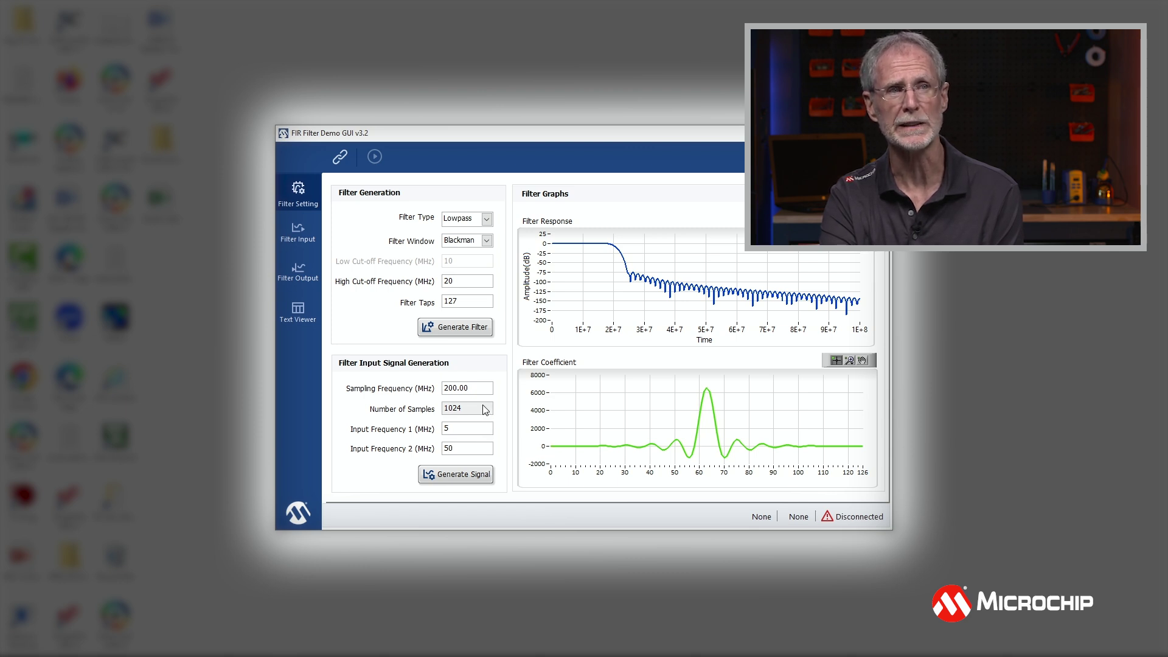
Step: Generate the 5 MHz plus 50 MHz input signal, zoom its waveform, and begin the COM connection
{"action": "left_click", "coordinate": [467, 479]}
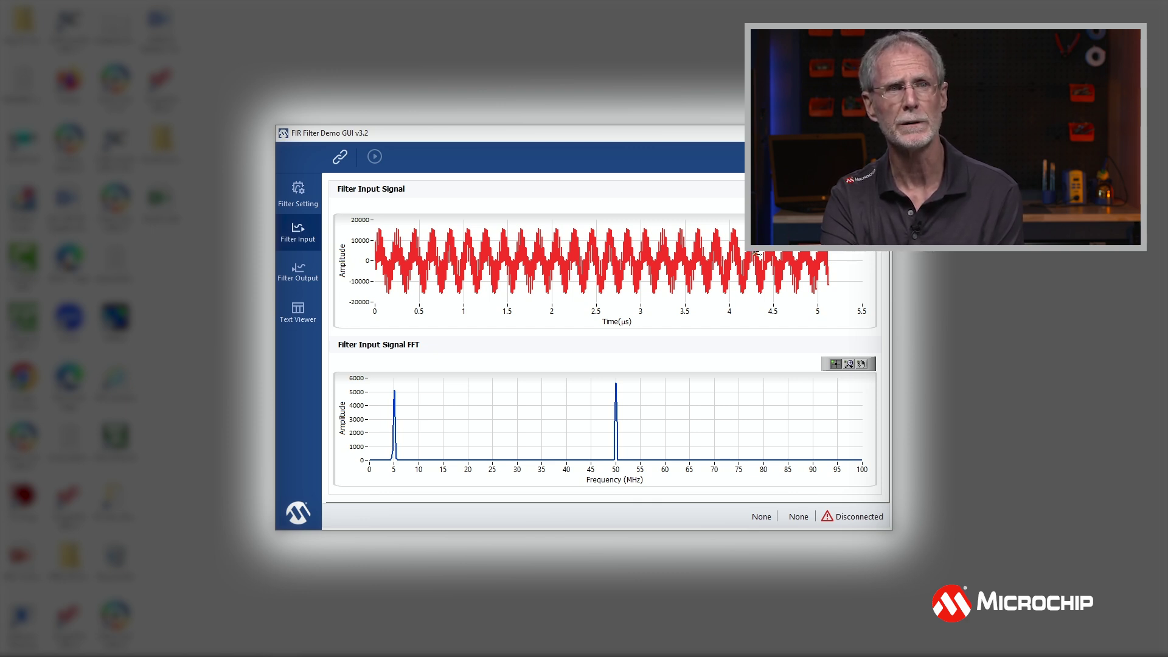
{"action": "left_click_drag", "start_coordinate": [645, 262], "coordinate": [708, 262]}
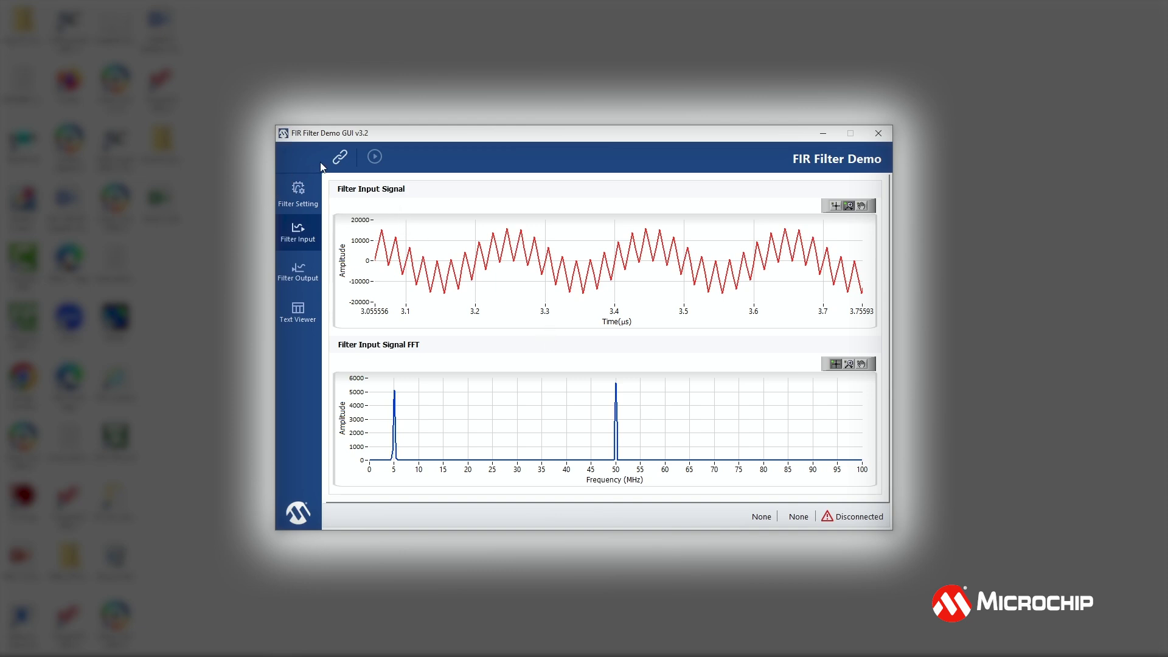
{"action": "left_click", "coordinate": [337, 161]}
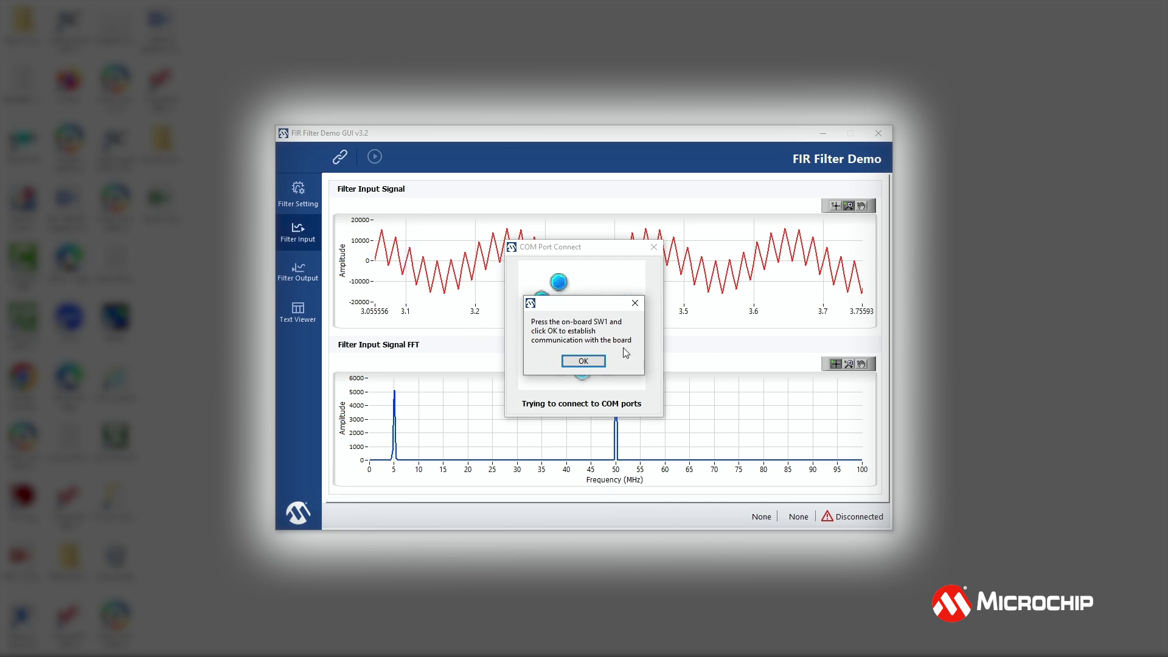
Step: Connect to the board via COM39 after pressing SW1, then run the lowpass filter
{"action": "left_click", "coordinate": [583, 361]}
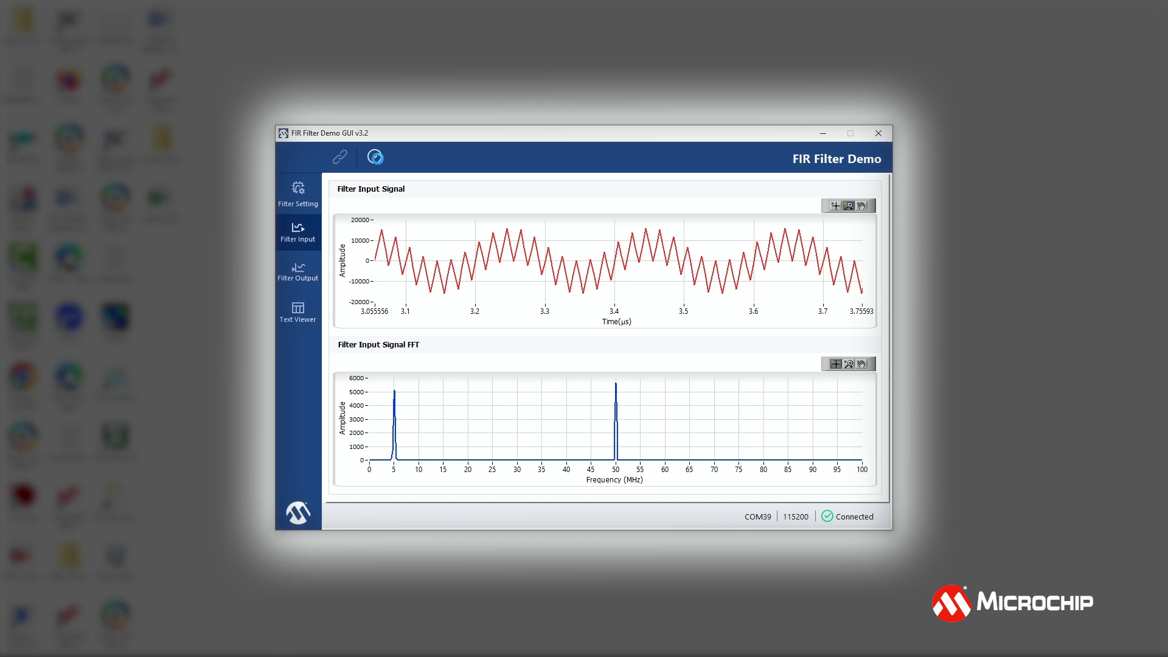
{"action": "left_click", "coordinate": [375, 156]}
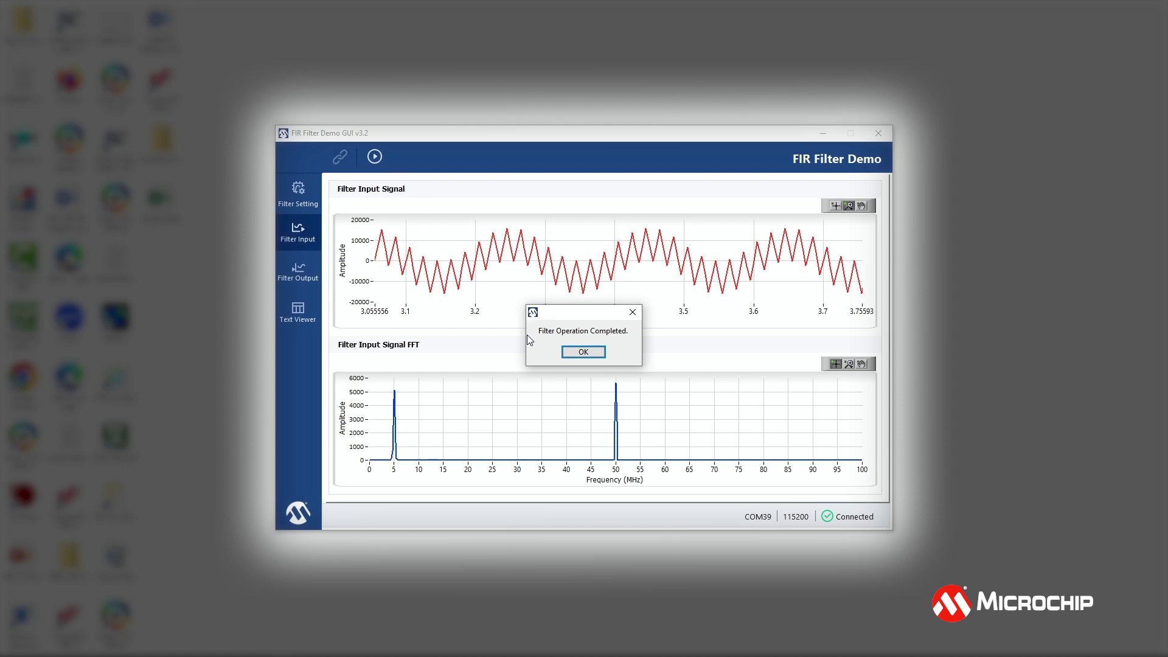
{"action": "left_click", "coordinate": [587, 351]}
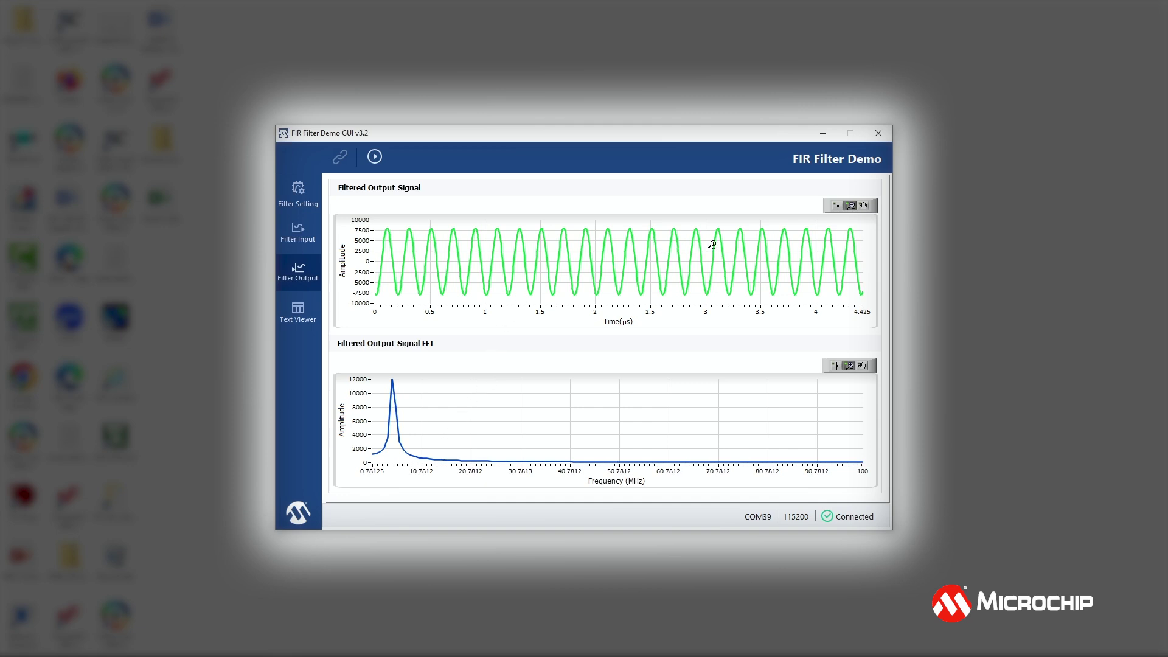
Step: X-zoom the output plot onto a few wave cycles, then return to the Filter Setting page
{"action": "left_click", "coordinate": [851, 207]}
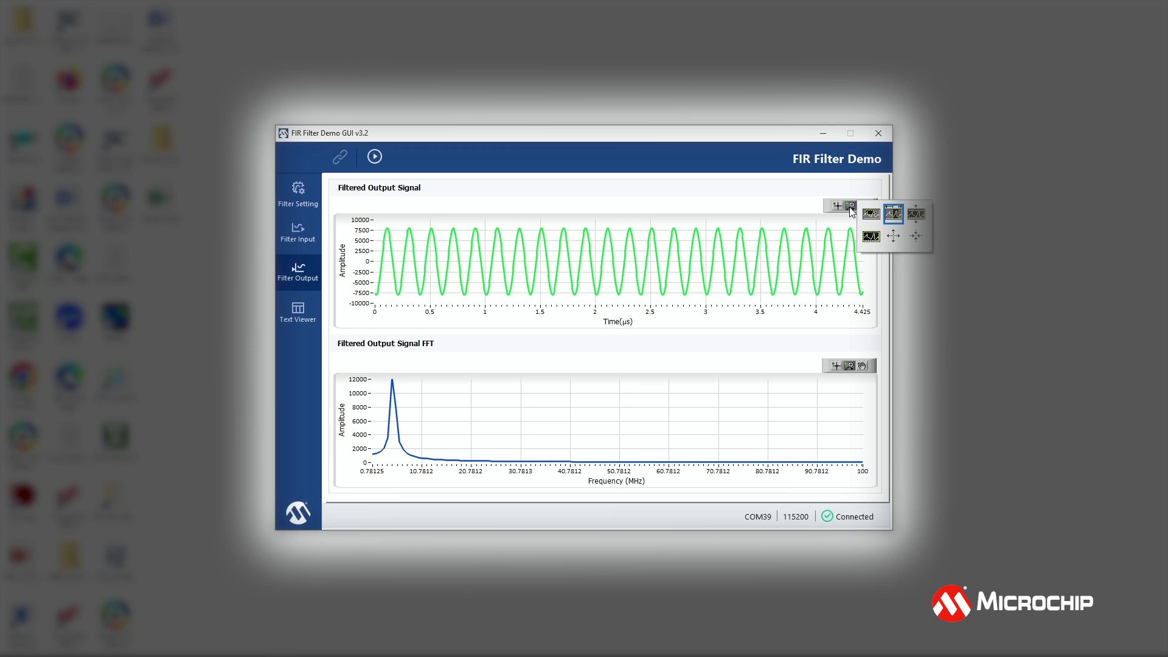
{"action": "left_click", "coordinate": [890, 213]}
{"action": "left_click_drag", "start_coordinate": [591, 272], "coordinate": [690, 264]}
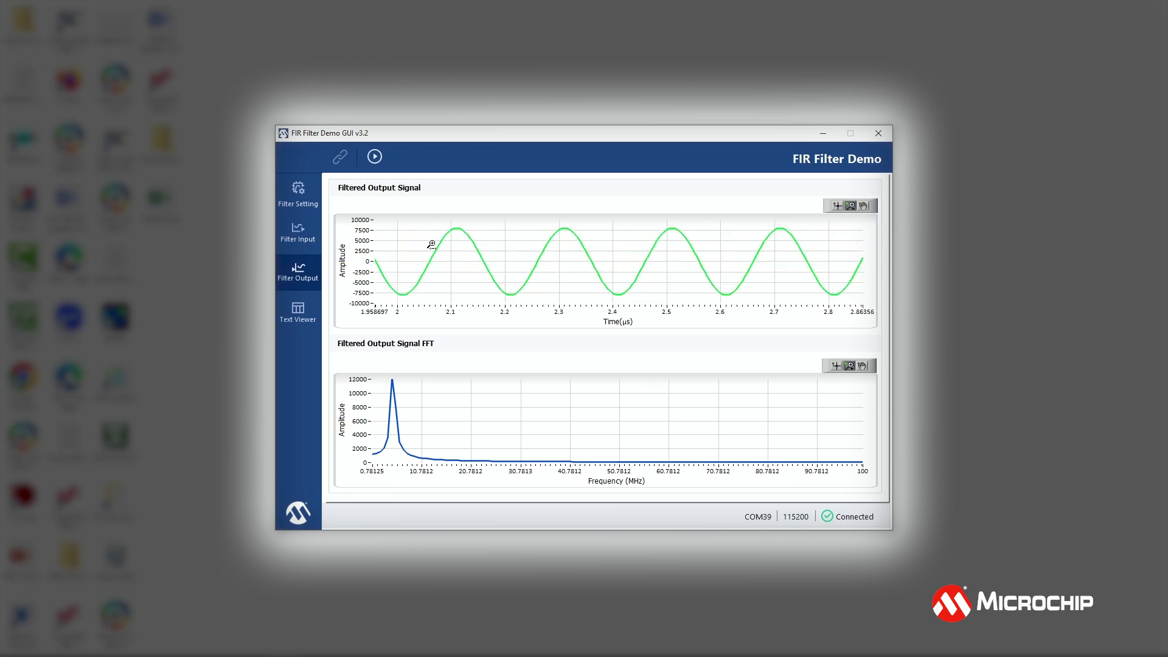
{"action": "left_click", "coordinate": [298, 192]}
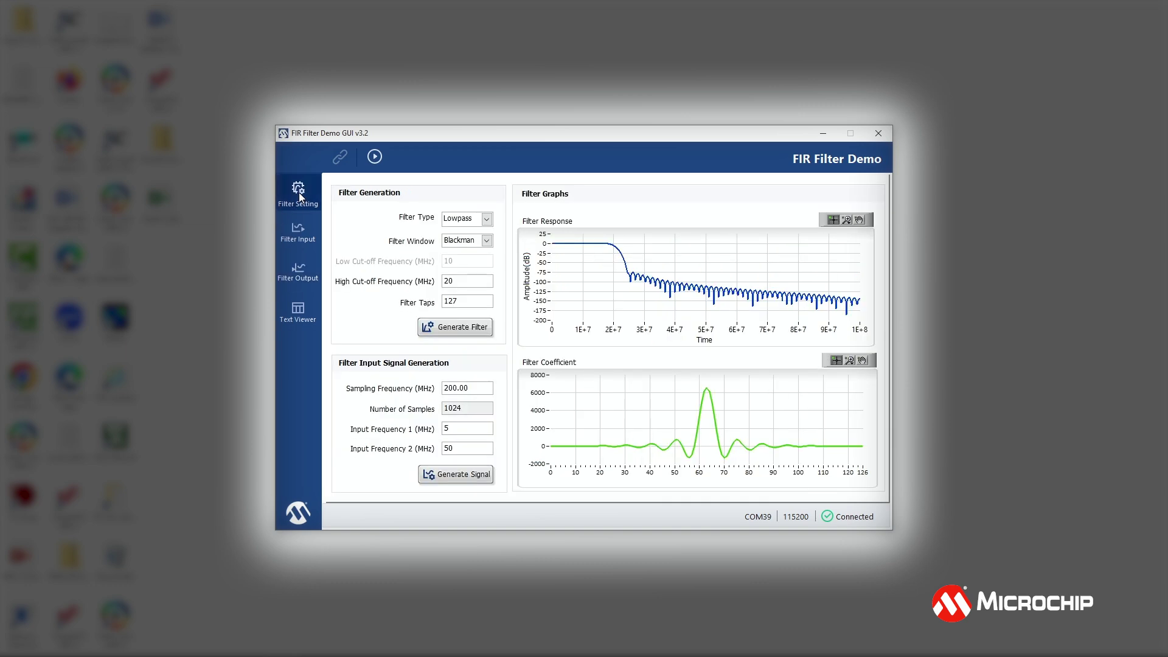
Step: Generate a 127-tap 10 MHz Highpass filter with a Kaiser window, then regenerate the 5 MHz plus 50 MHz input signal
{"action": "left_click", "coordinate": [486, 219]}
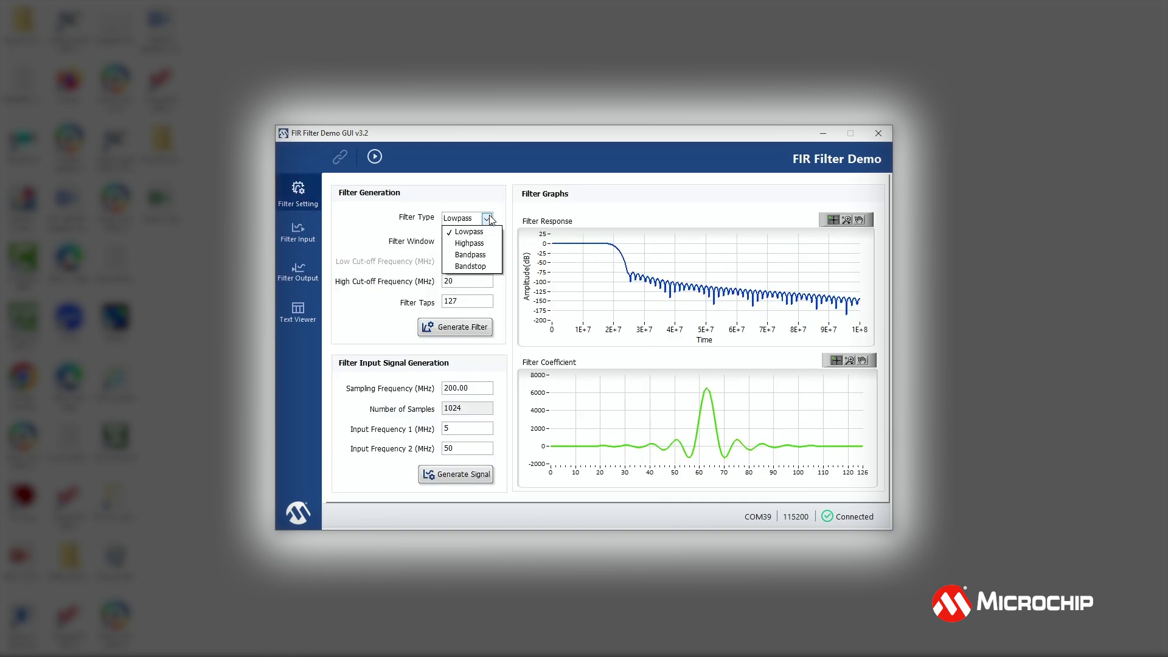
{"action": "left_click", "coordinate": [474, 246]}
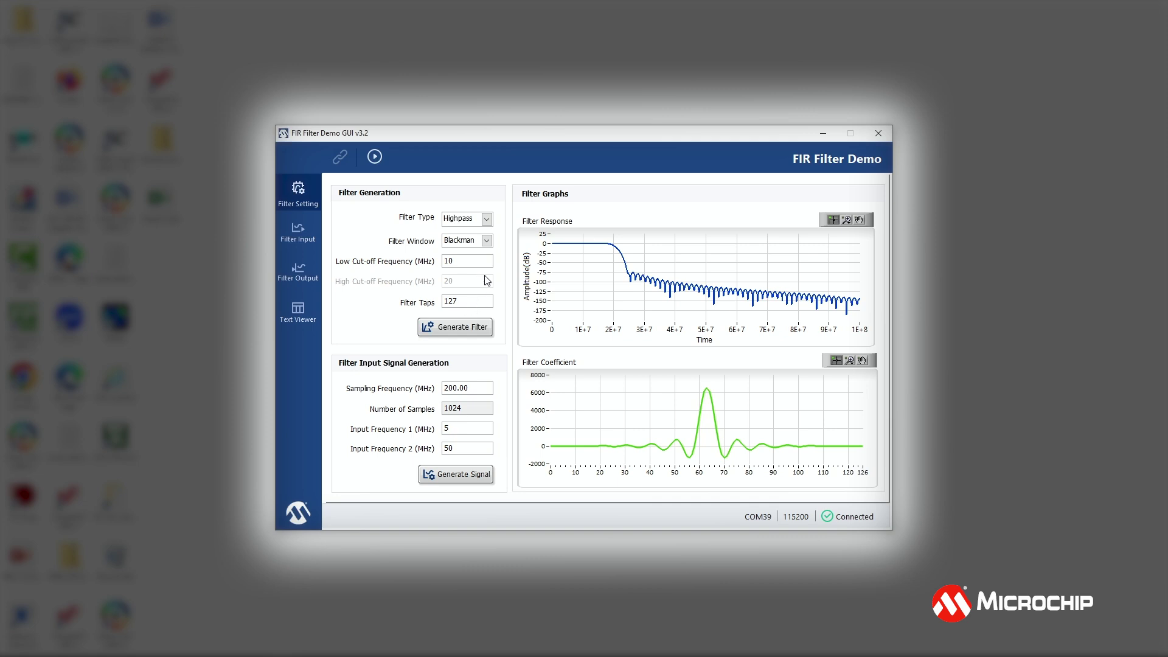
{"action": "left_click", "coordinate": [487, 241]}
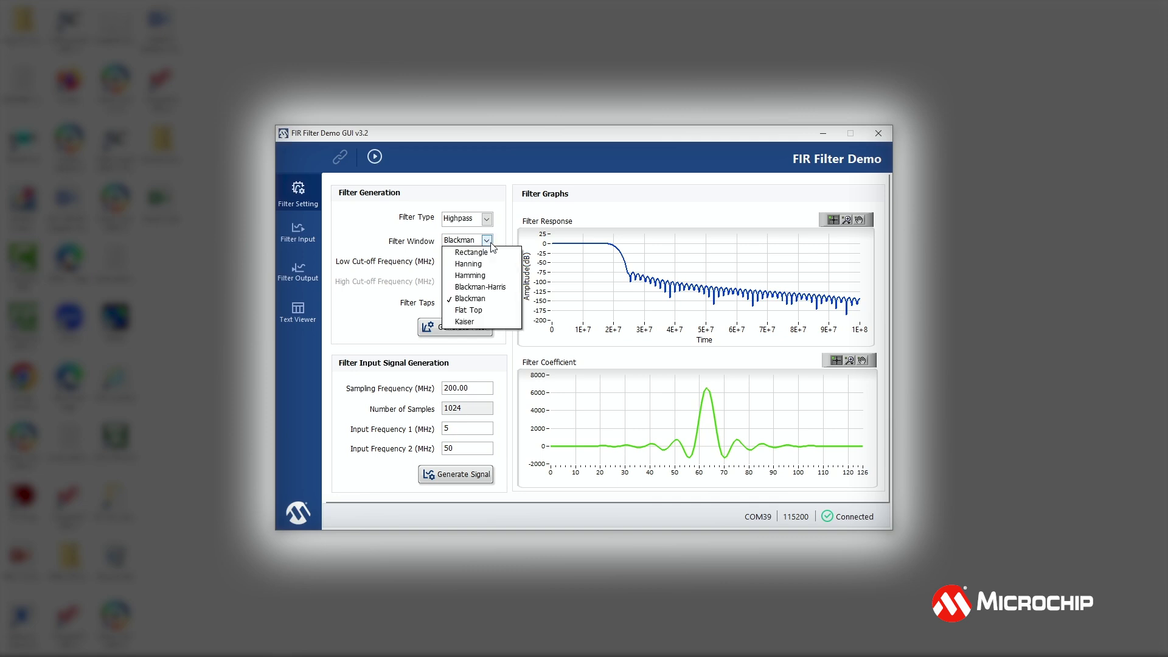
{"action": "left_click", "coordinate": [465, 322]}
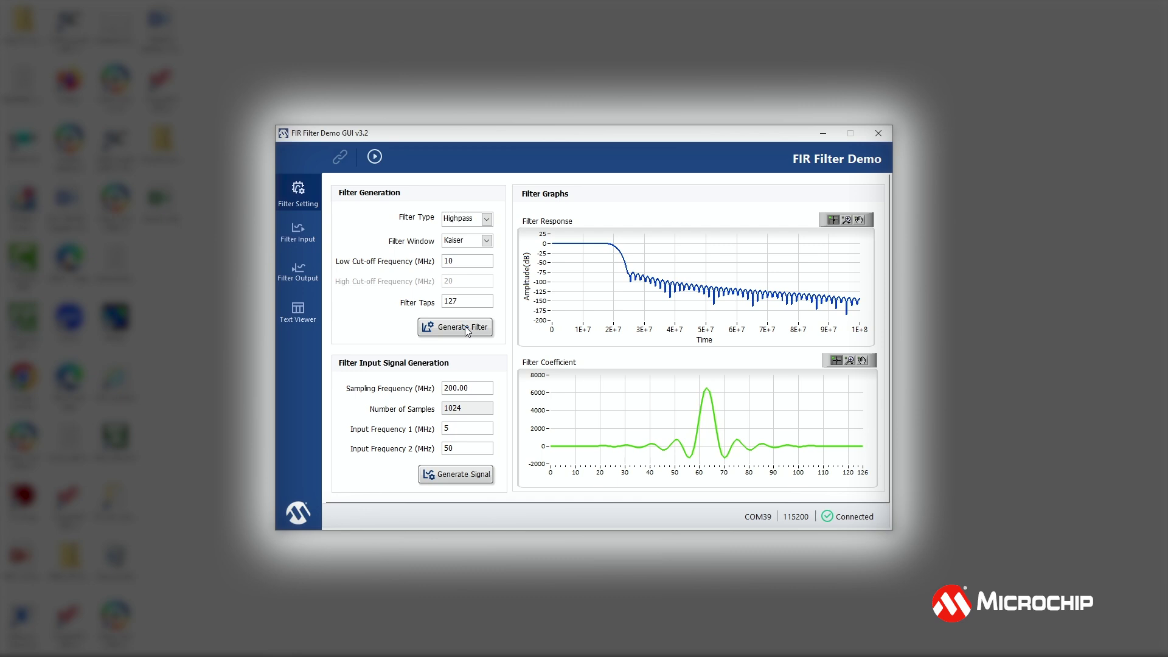
{"action": "left_click", "coordinate": [464, 327]}
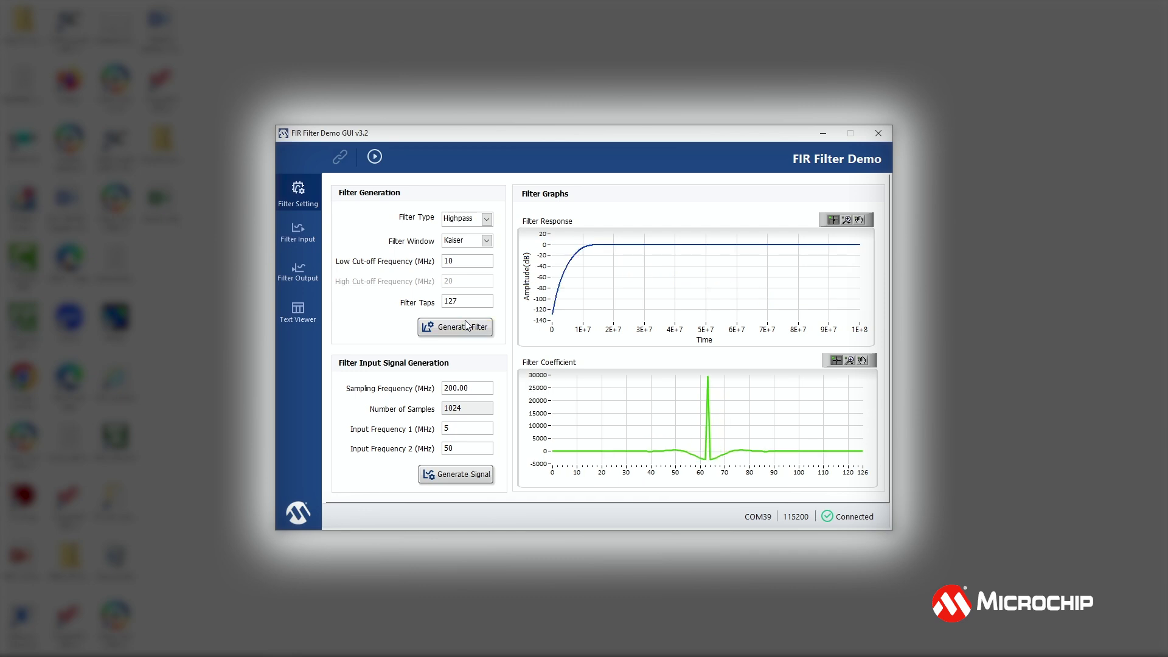
{"action": "left_click", "coordinate": [462, 480]}
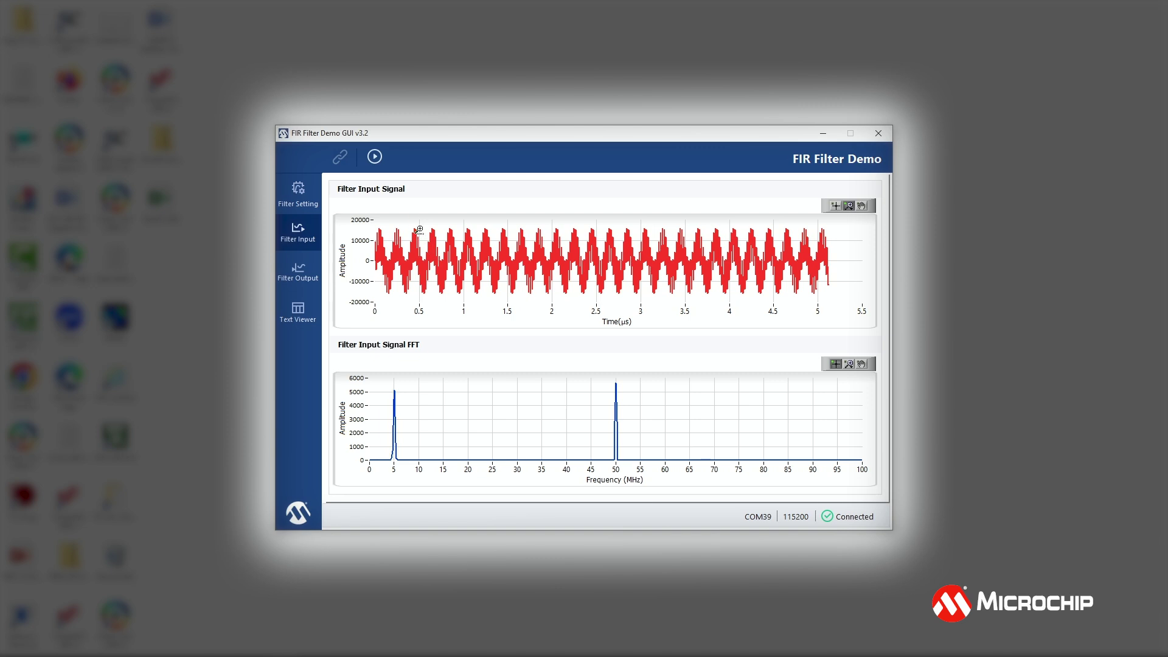
Step: Run the highpass filter on the board and acknowledge completion, leaving only the 50 MHz peak in Filter Output
{"action": "left_click", "coordinate": [375, 156]}
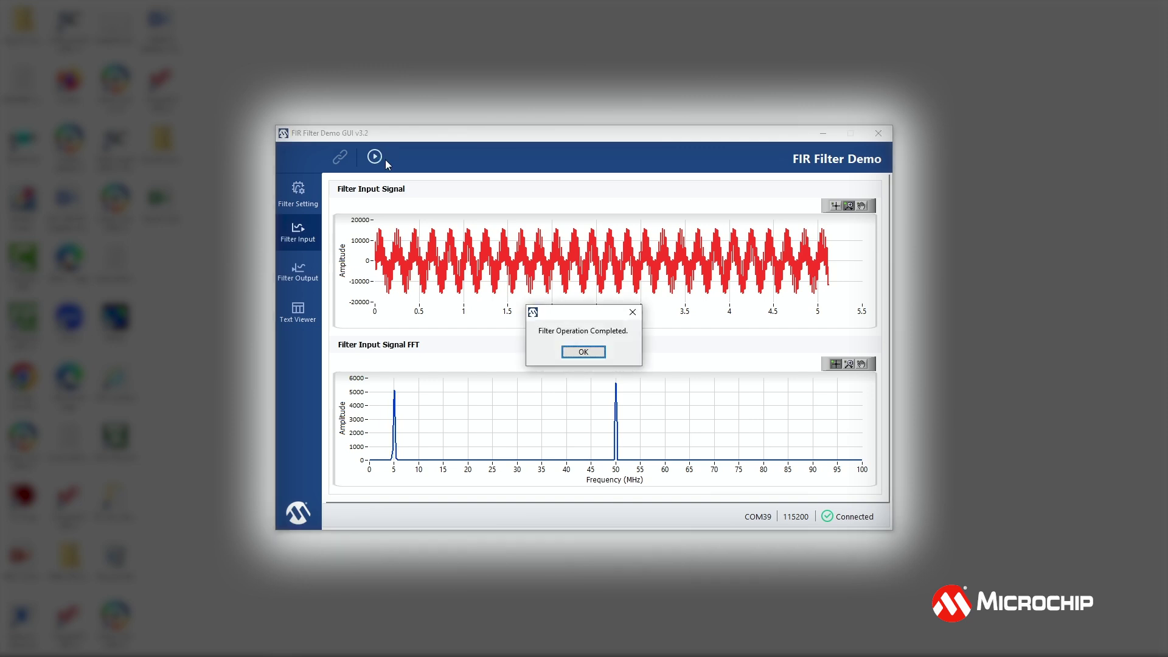
{"action": "left_click", "coordinate": [583, 352]}
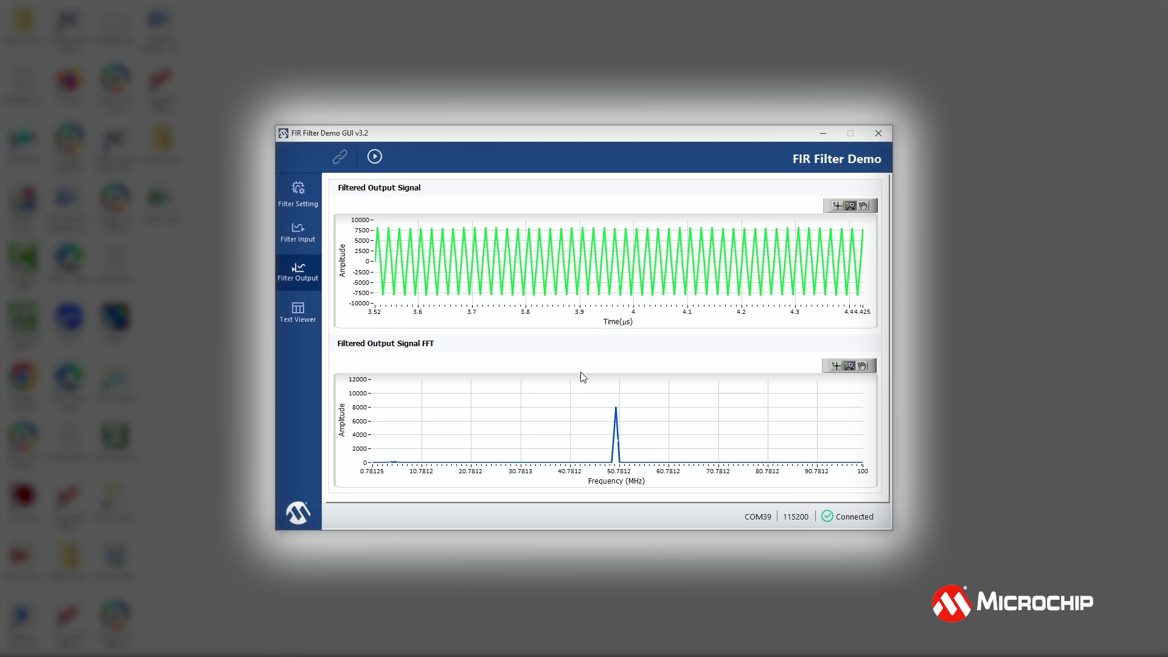